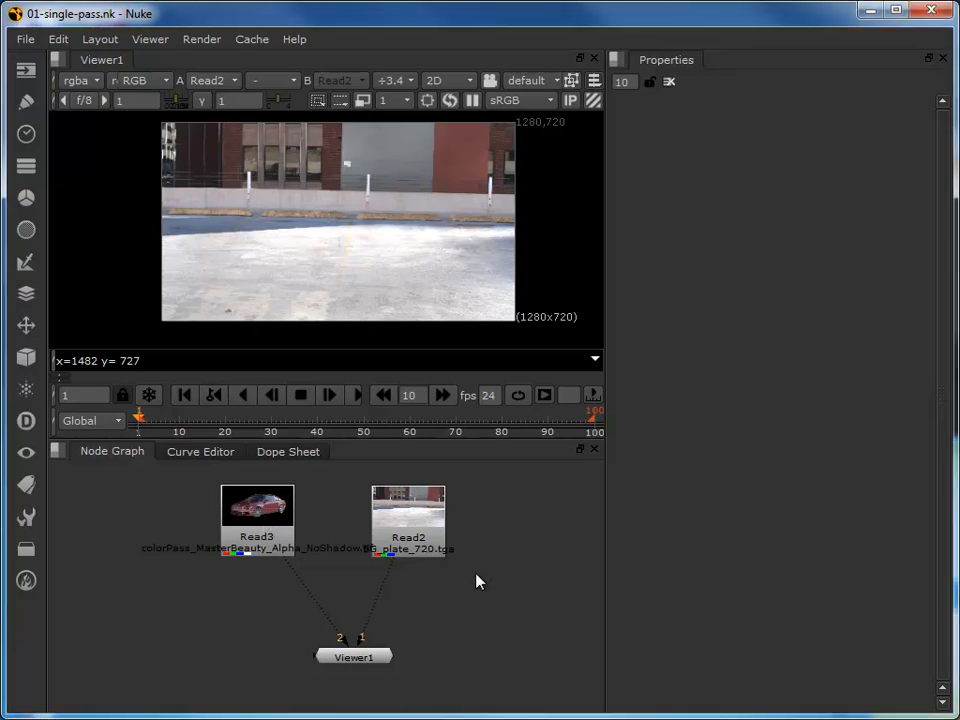
- View the Read3 car render in the viewer and compare it with the Read2 background plate
{"action": "key", "text": "2"}
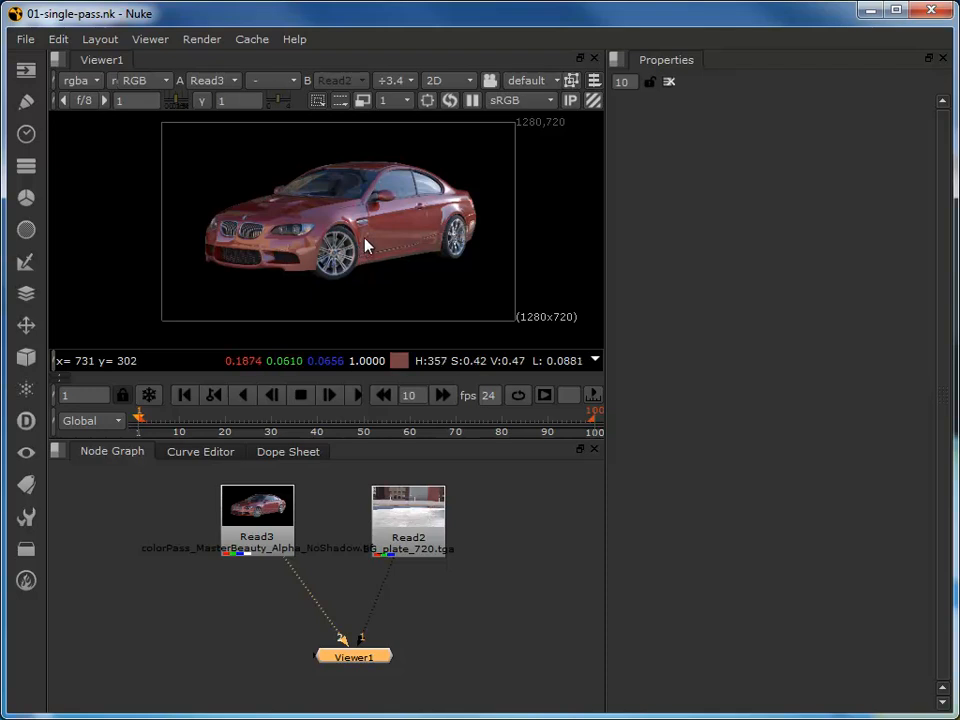
{"action": "key", "text": "2"}
{"action": "key", "text": "1"}
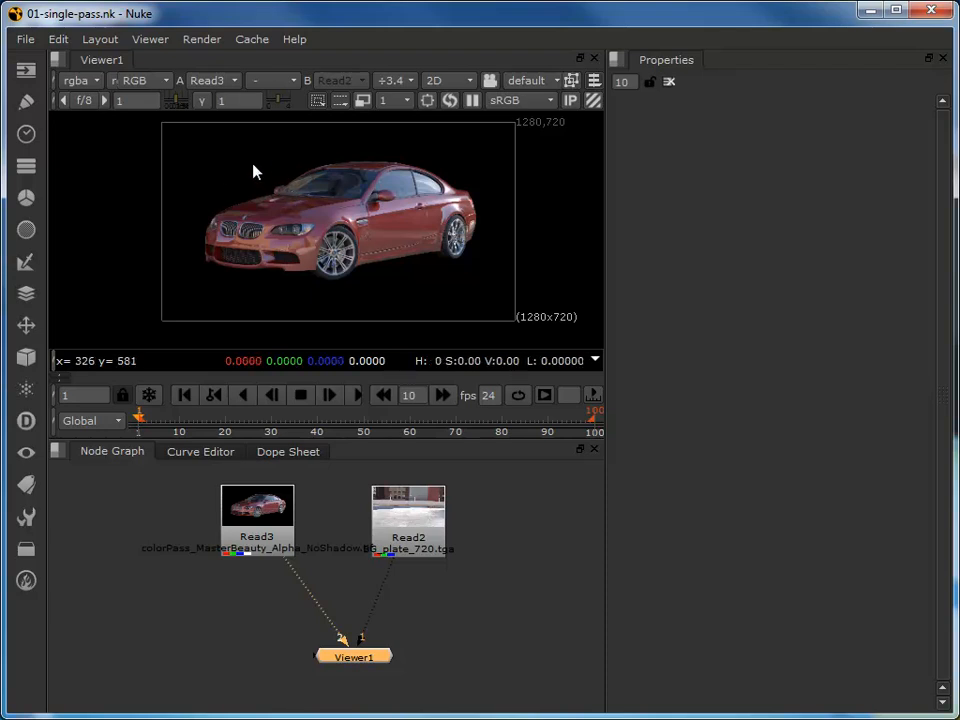
- Inspect the car render's alpha, green and blue channels one at a time, returning to full RGB
{"action": "key", "text": "a"}
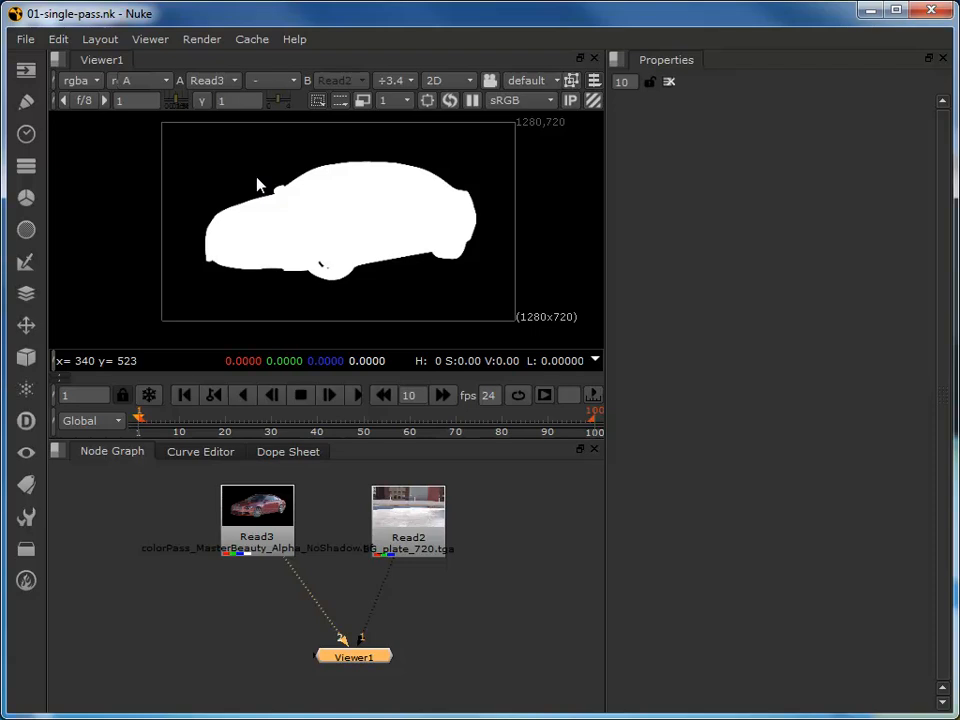
{"action": "key", "text": "a"}
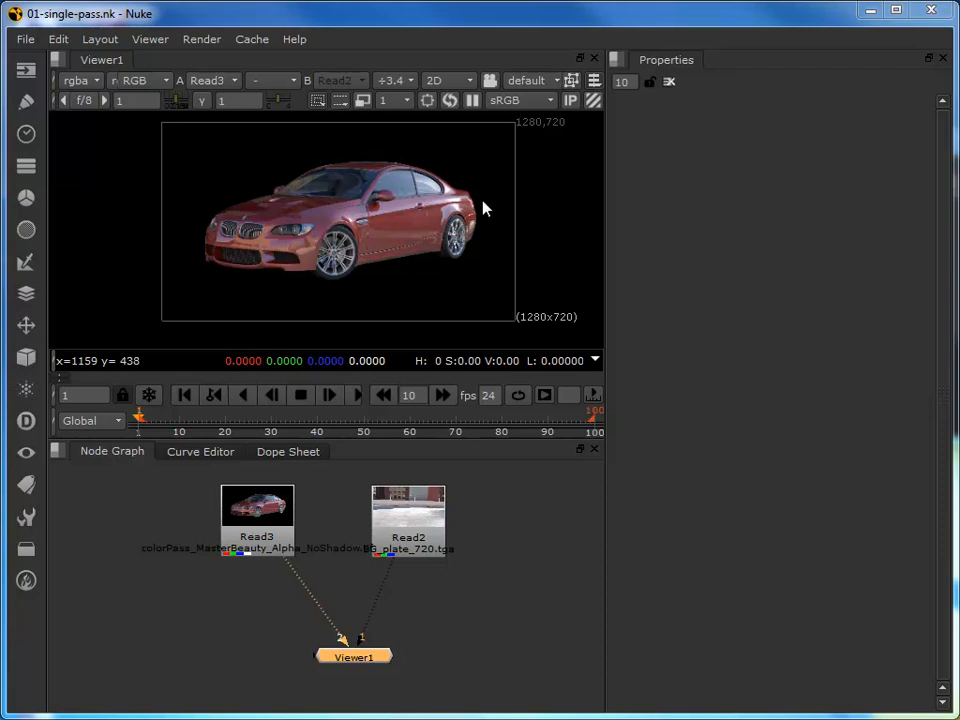
{"action": "key", "text": "a"}
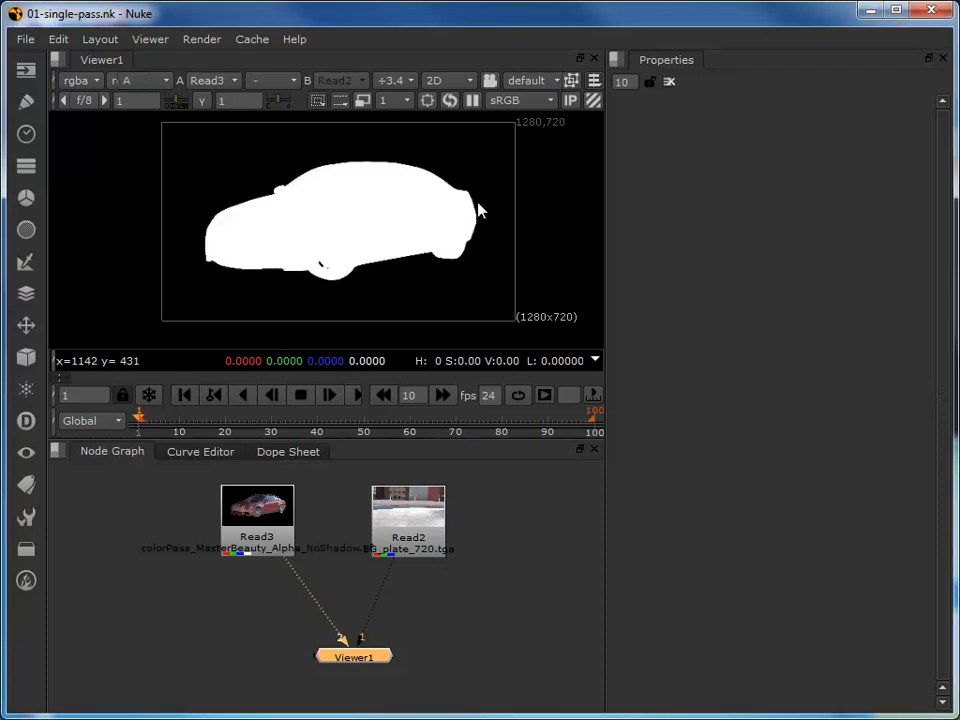
{"action": "key", "text": "a"}
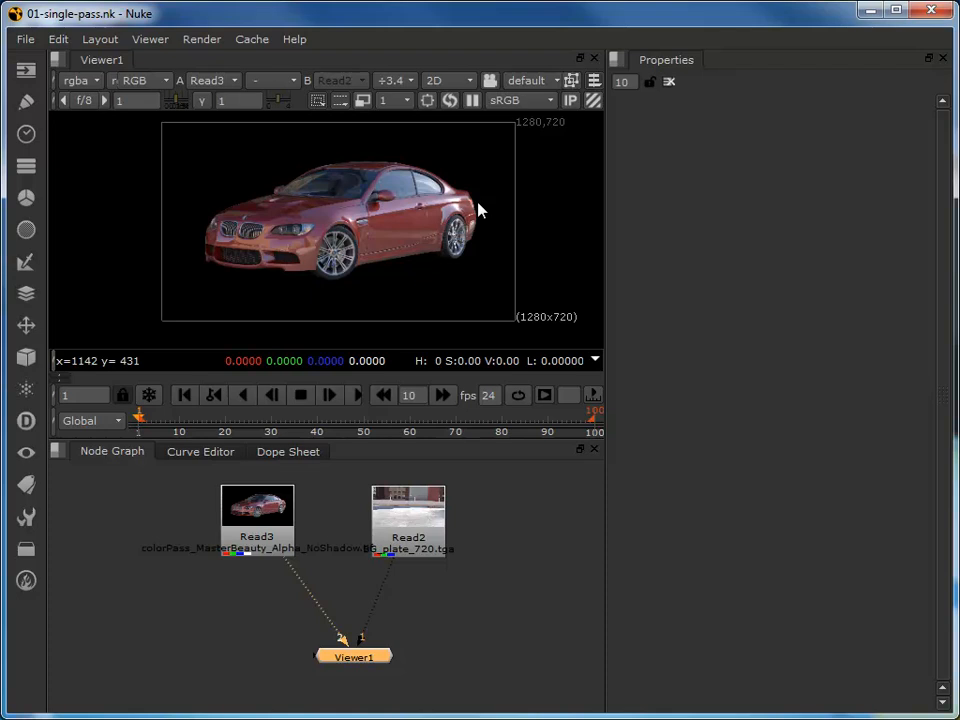
{"action": "key", "text": "g"}
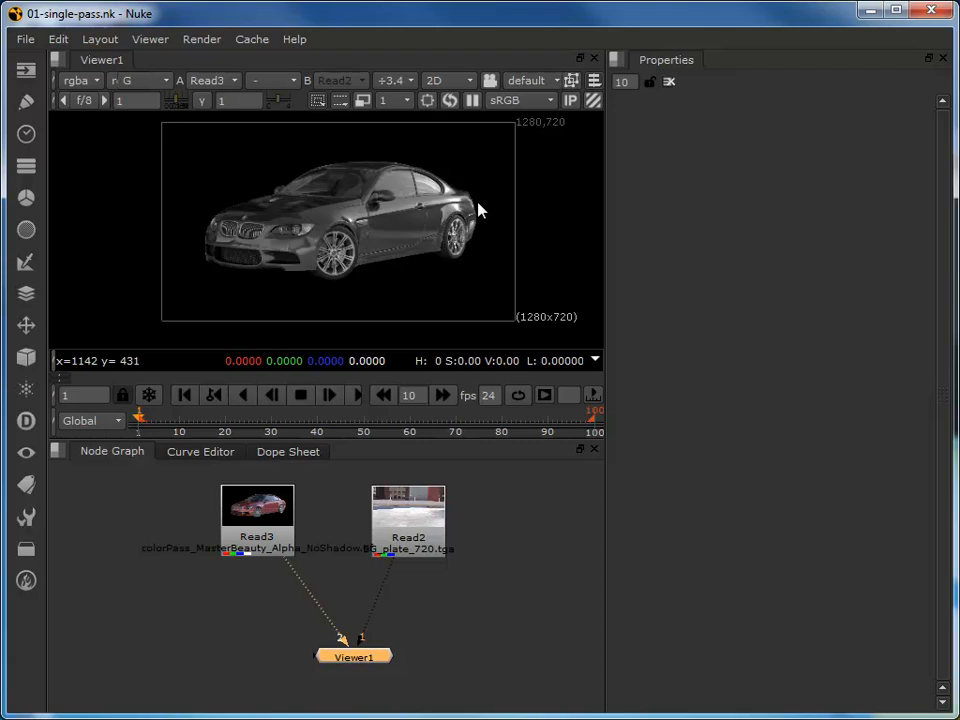
{"action": "key", "text": "b"}
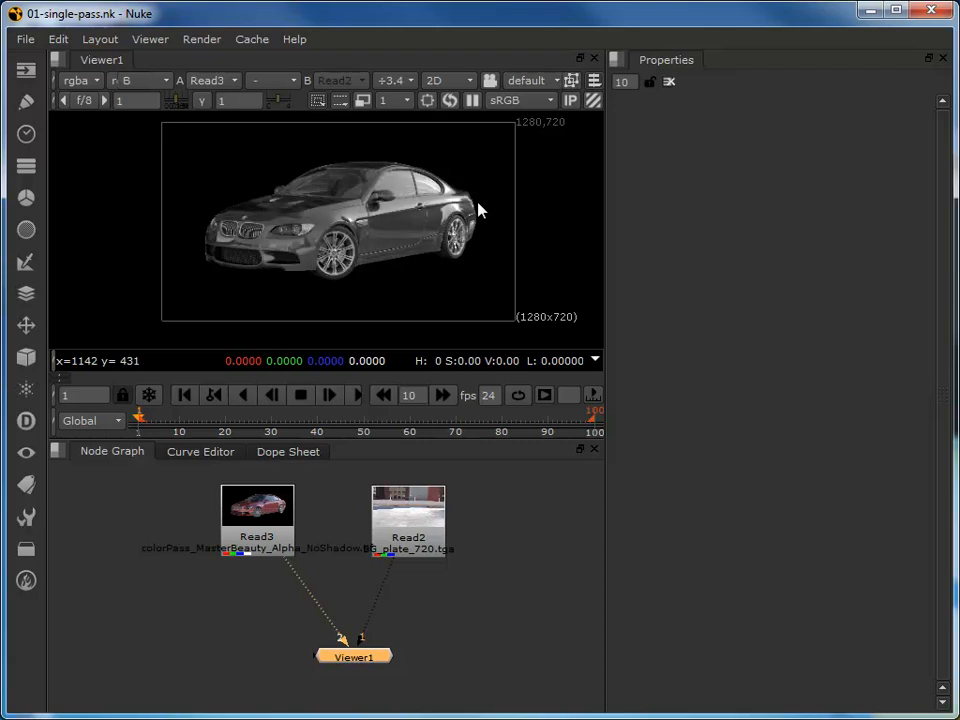
{"action": "key", "text": "b"}
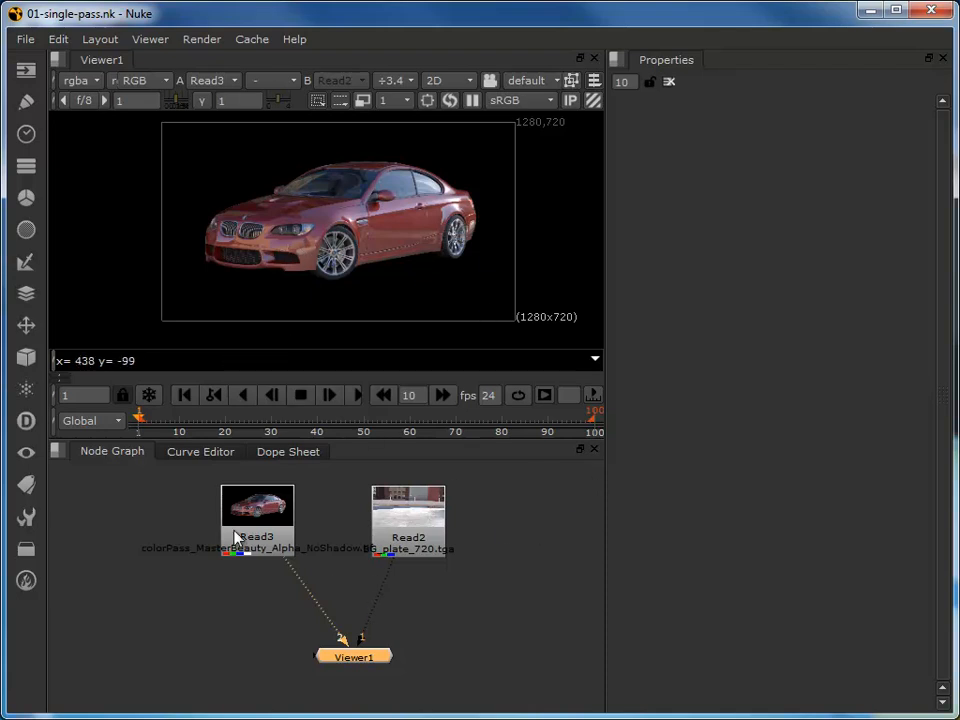
- Add a Merge node to the Read3 car render and place it beneath the two Read nodes
{"action": "left_click", "coordinate": [262, 518]}
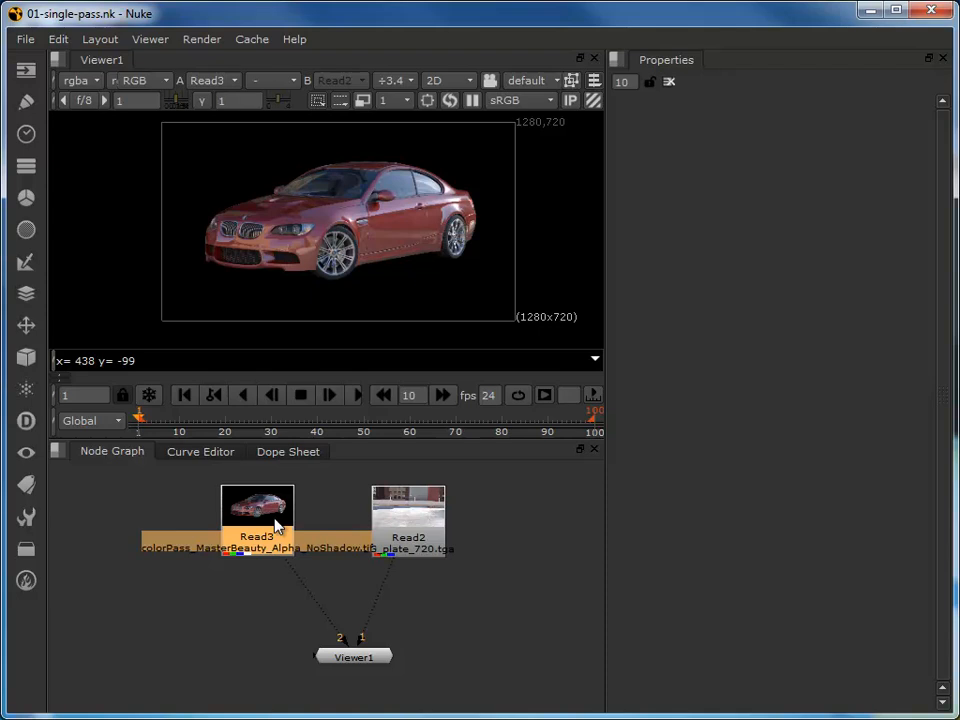
{"action": "key", "text": "Tab"}
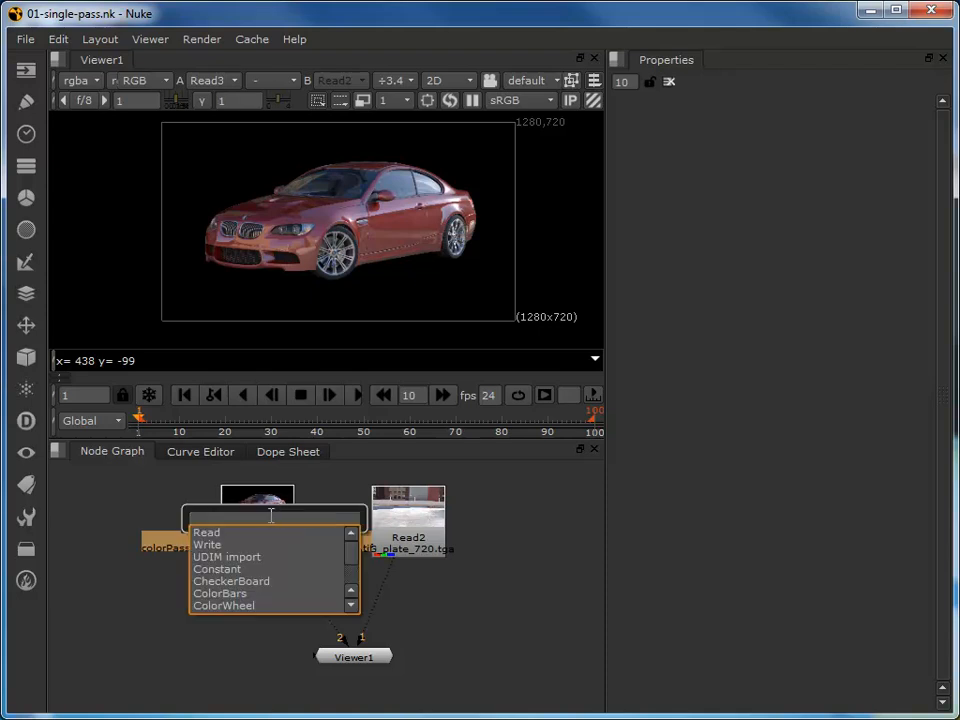
{"action": "type", "text": "mer"}
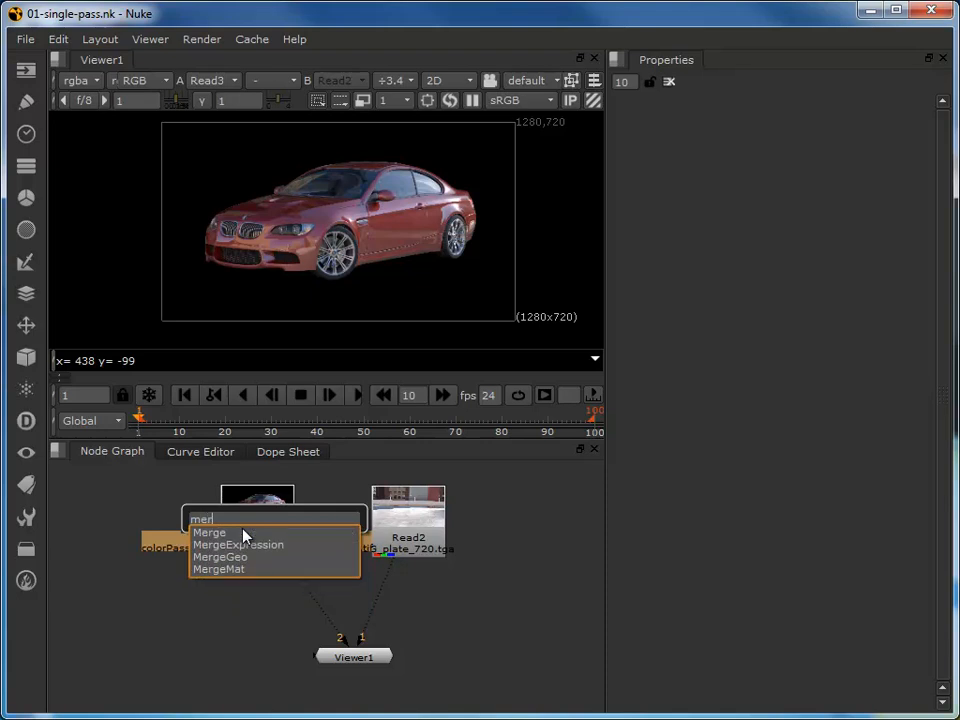
{"action": "key", "text": "Return"}
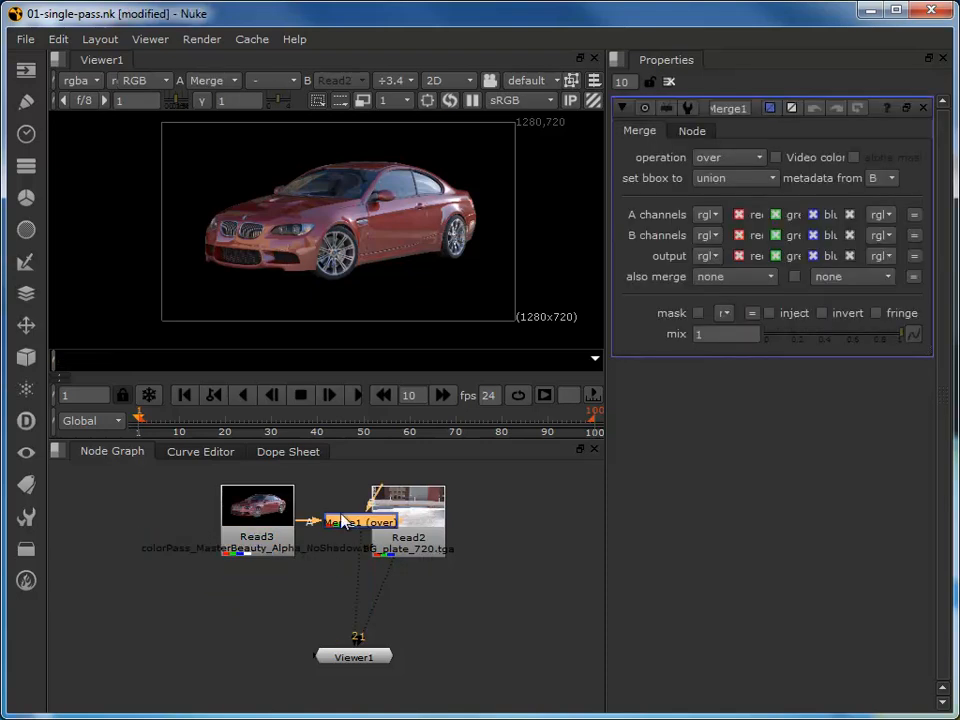
{"action": "left_click_drag", "start_coordinate": [342, 522], "coordinate": [288, 606]}
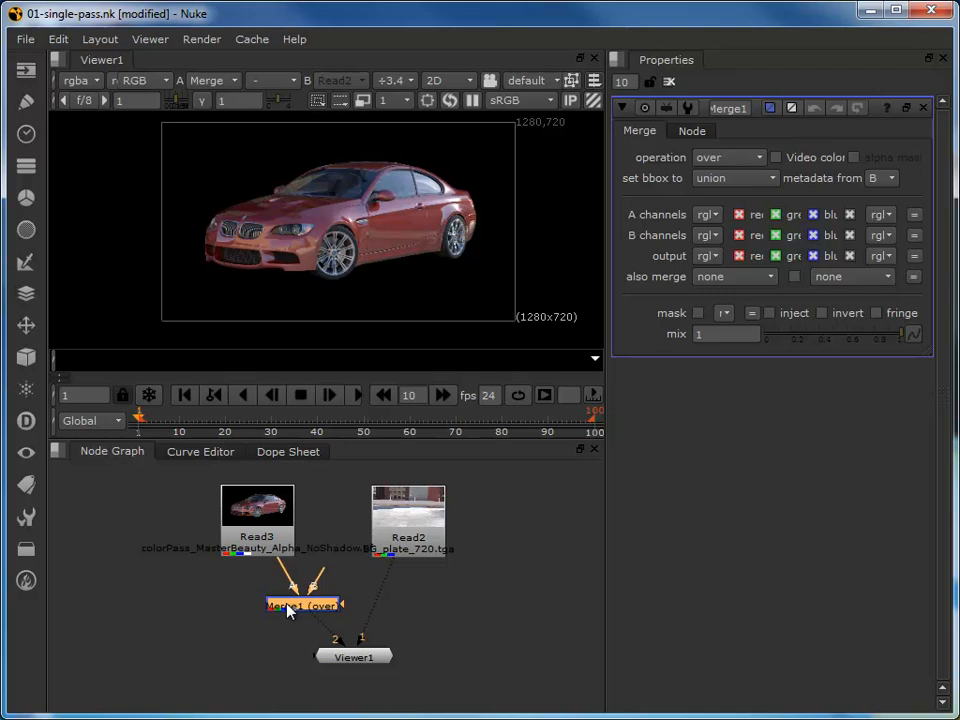
- Disconnect both viewer inputs and connect the Read2 background plate to the Merge node's B input
{"action": "left_click_drag", "start_coordinate": [341, 640], "coordinate": [236, 686]}
{"action": "left_click_drag", "start_coordinate": [363, 640], "coordinate": [557, 652]}
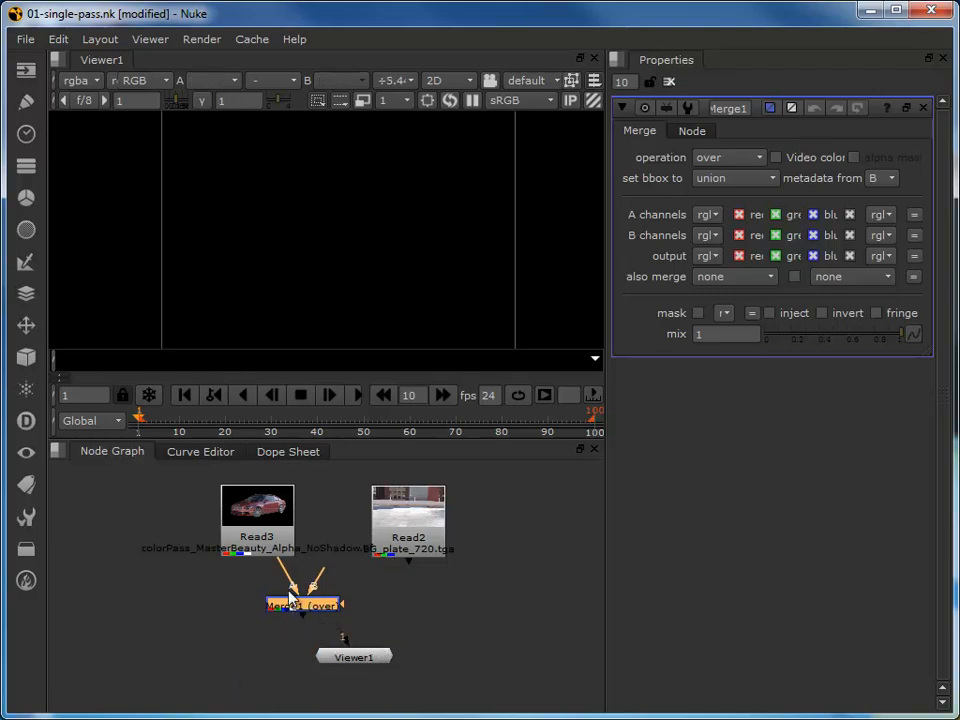
{"action": "left_click_drag", "start_coordinate": [298, 586], "coordinate": [382, 548]}
- Connect the viewer to the Merge output and tidy the graph, stacking both under Read2 and routing the A input through a Dot below Read3
{"action": "left_click_drag", "start_coordinate": [308, 608], "coordinate": [413, 614]}
{"action": "left_click_drag", "start_coordinate": [342, 637], "coordinate": [414, 616]}
{"action": "left_click_drag", "start_coordinate": [337, 659], "coordinate": [392, 670]}
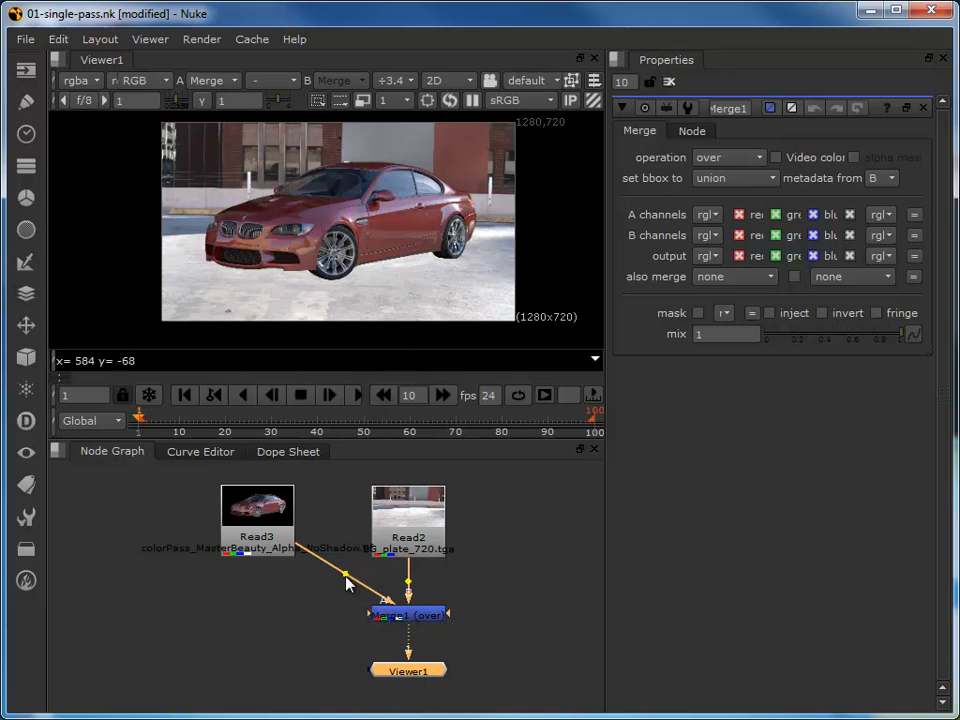
{"action": "left_click_drag", "start_coordinate": [344, 576], "coordinate": [256, 620], "text": "ctrl"}
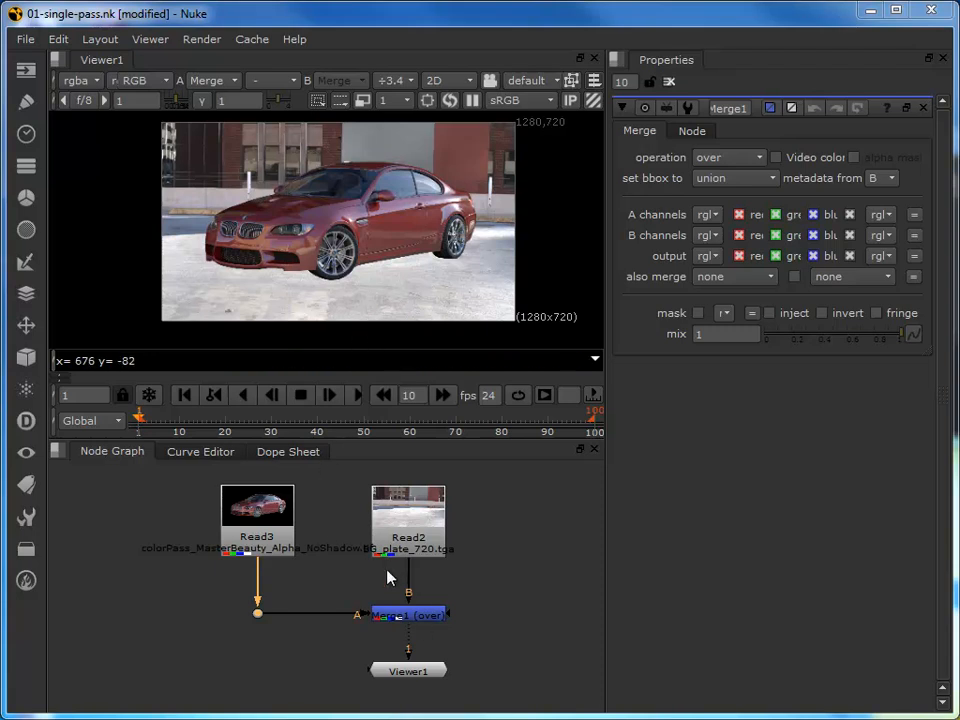
- Insert a Grade node directly after Read3 and limit the number of open node properties to 1
{"action": "left_click", "coordinate": [262, 520]}
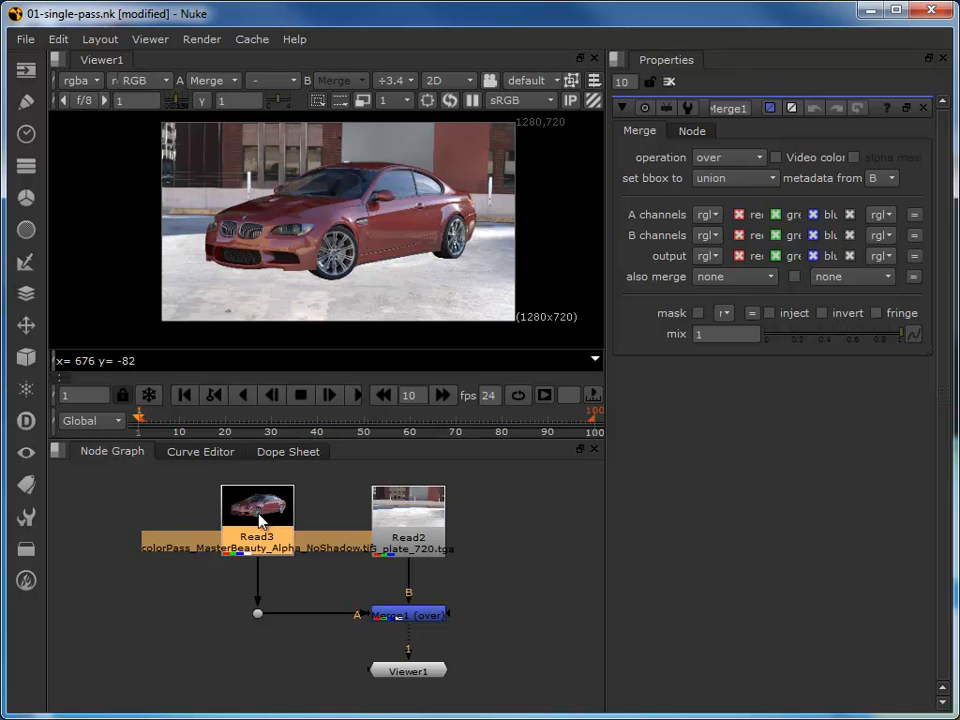
{"action": "key", "text": "g"}
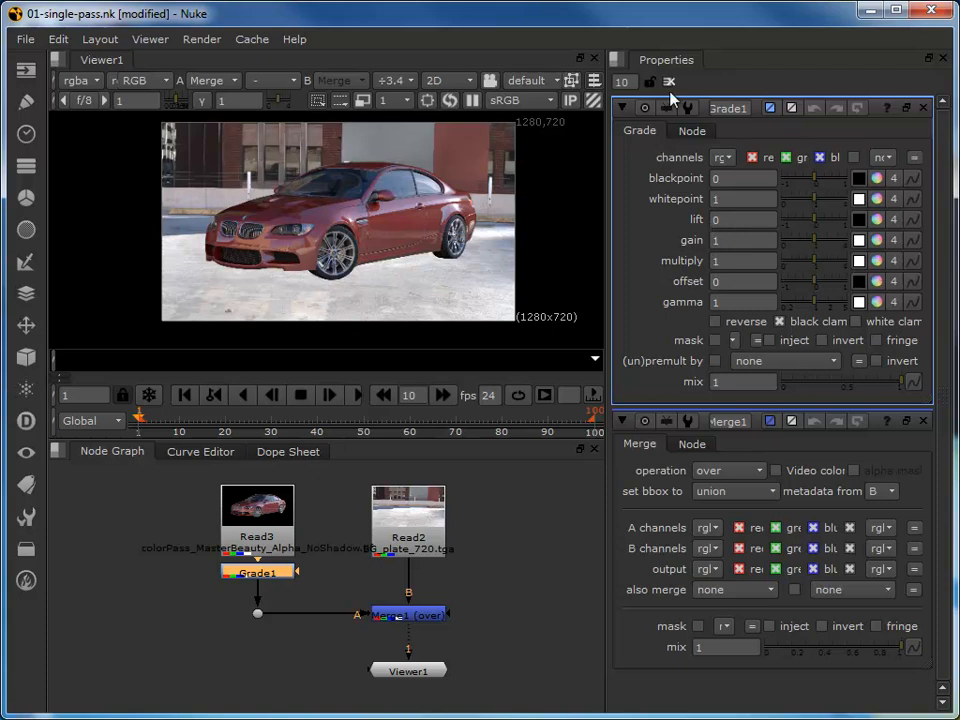
{"action": "double_click", "coordinate": [624, 81]}
{"action": "type", "text": "1"}
{"action": "key", "text": "Return"}
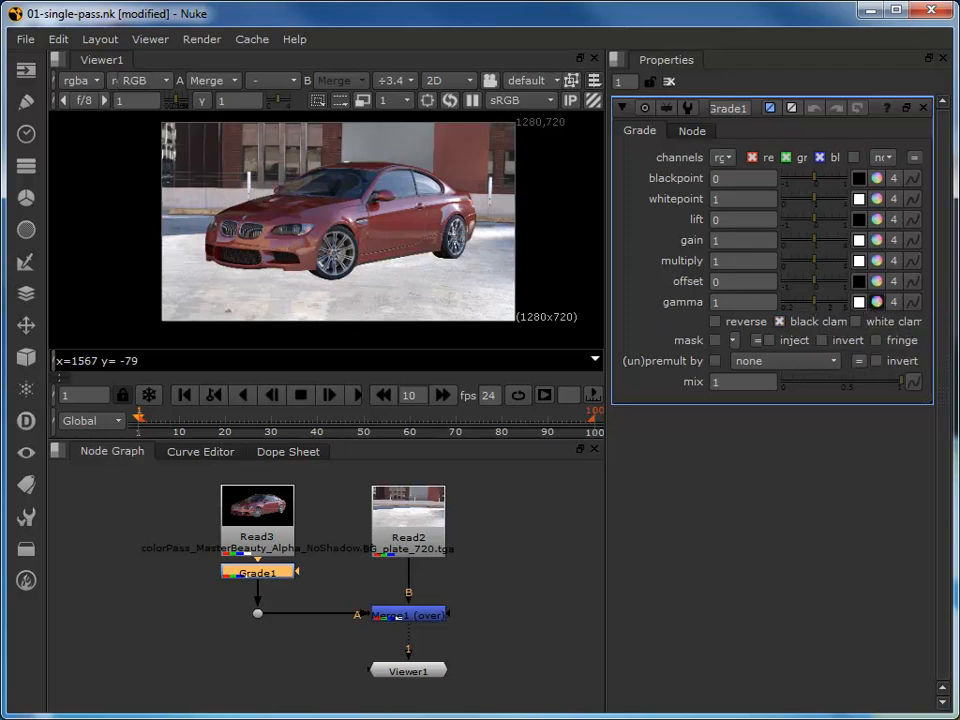
- Tint the car blue with the Grade gamma colour picker, using about 0.92 red, 0.9 green and 1.85 blue
{"action": "left_click", "coordinate": [876, 302]}
{"action": "left_click_drag", "start_coordinate": [703, 235], "coordinate": [781, 175]}
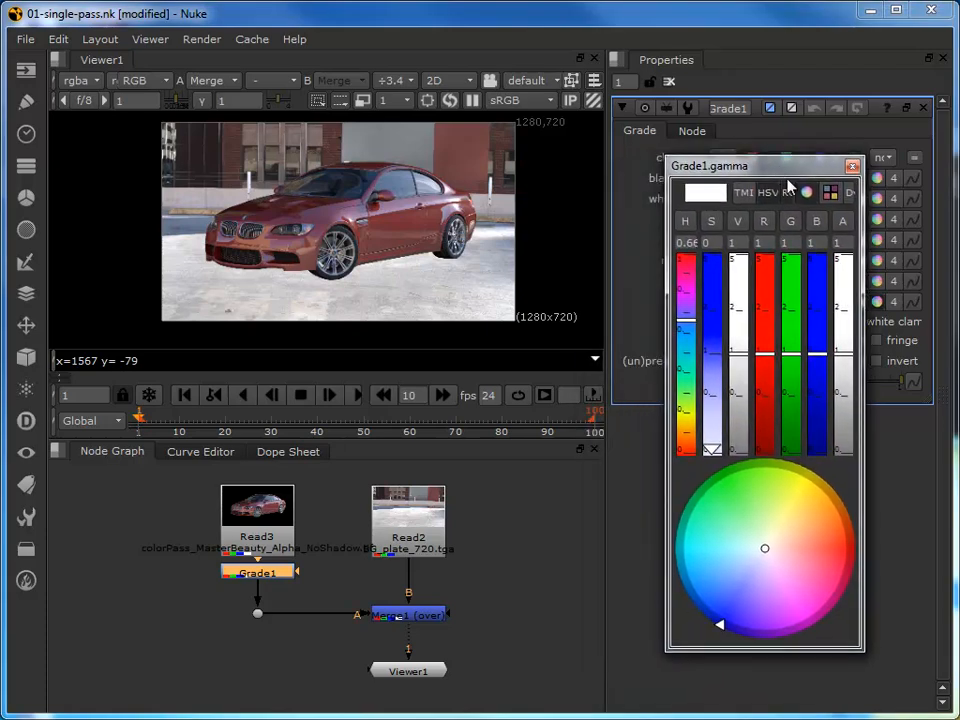
{"action": "left_click_drag", "start_coordinate": [813, 358], "coordinate": [761, 364]}
{"action": "left_click", "coordinate": [787, 360]}
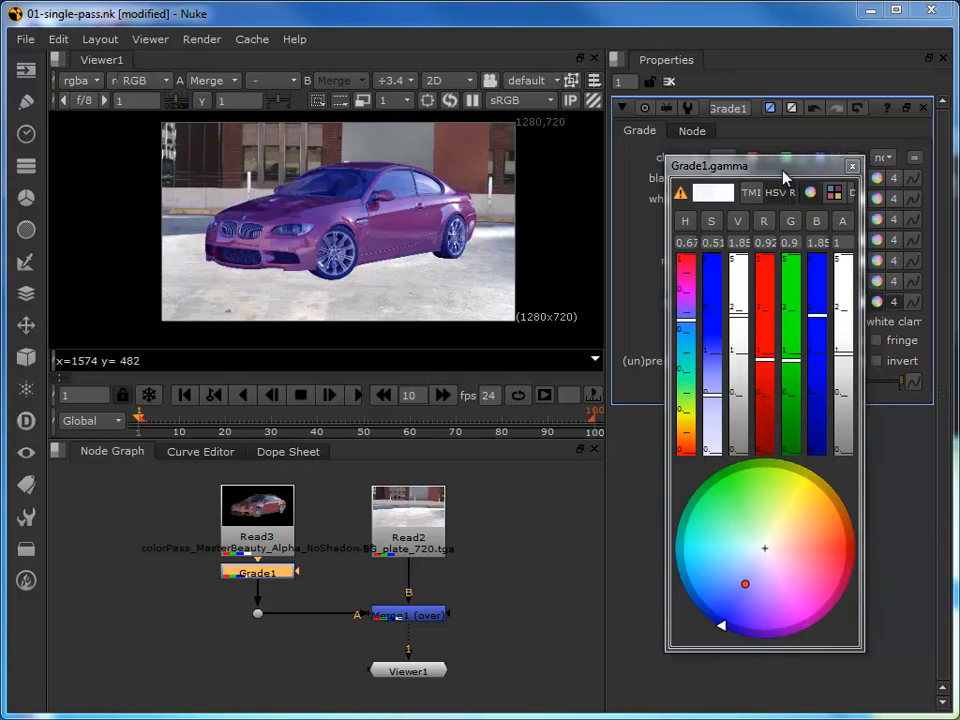
{"action": "left_click", "coordinate": [851, 170]}
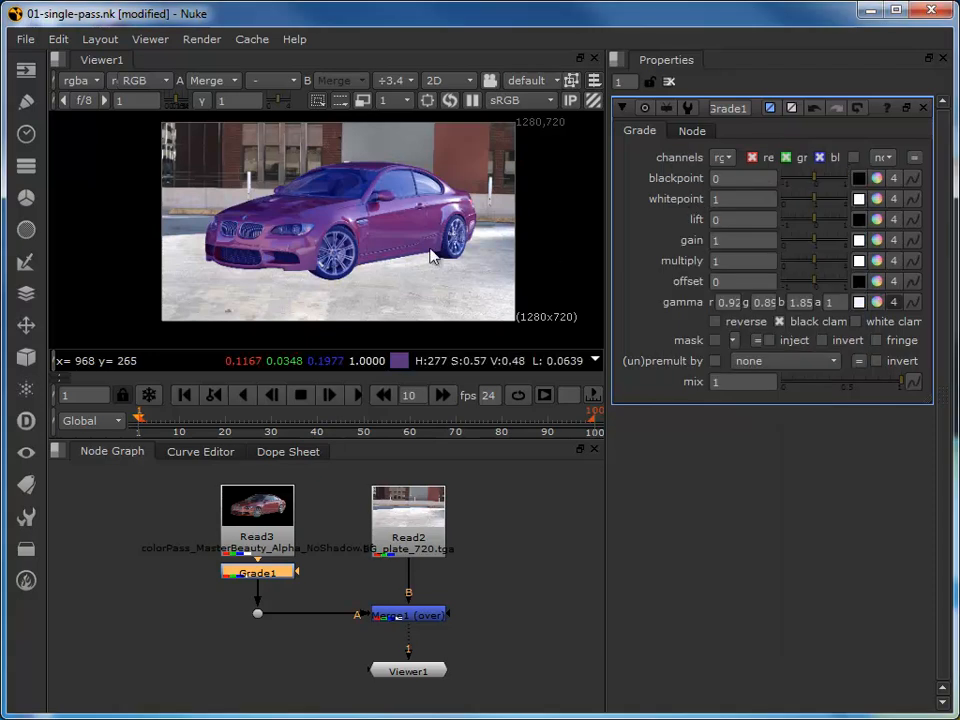